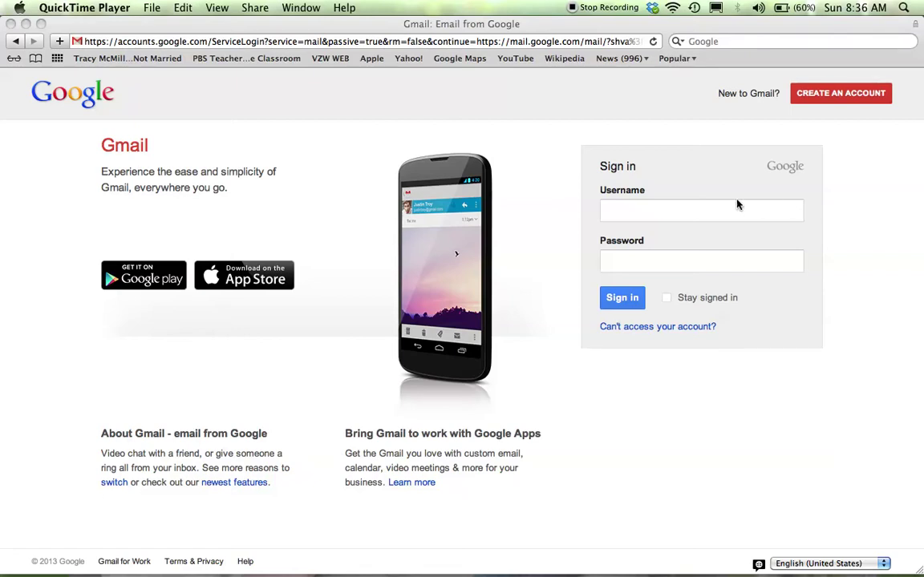
Sign in to Gmail by entering the account's username and password
{"action": "left_click", "coordinate": [718, 206]}
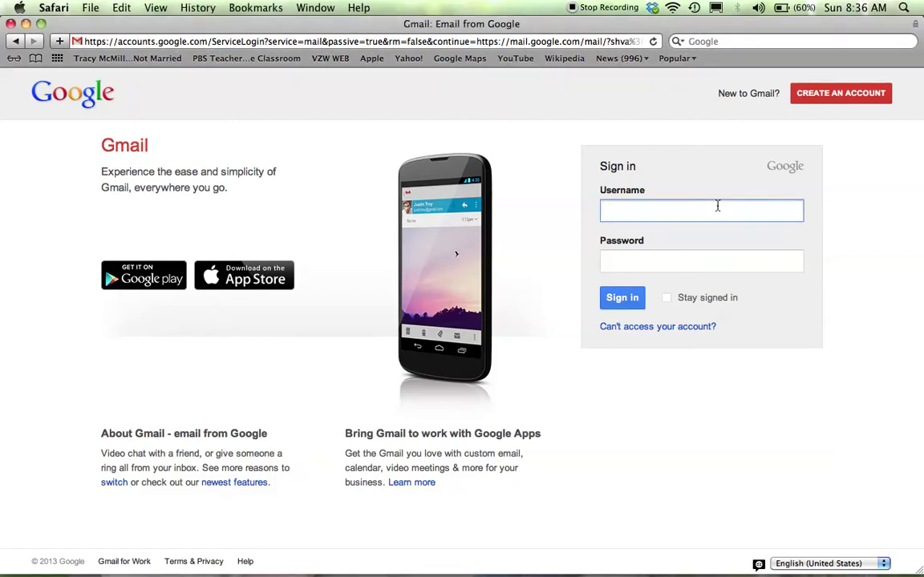
{"action": "key", "text": "Tab"}
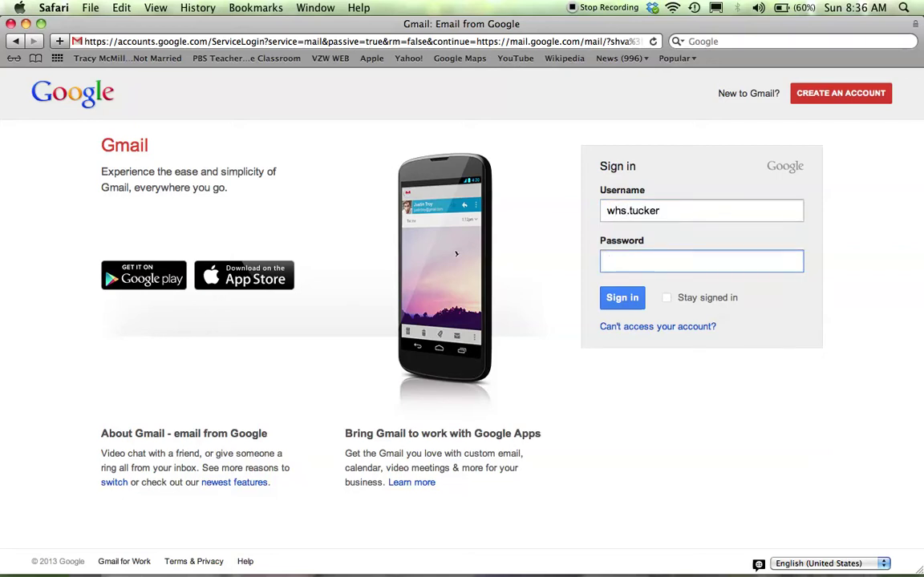
{"action": "type", "text": "••••••••"}
{"action": "key", "text": "Return"}
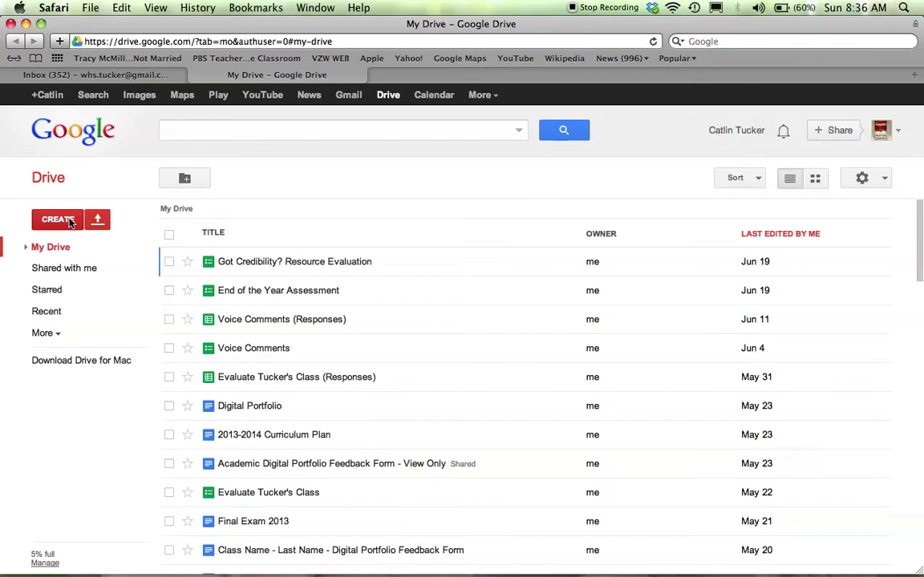
Open Google Drive's CREATE list of new file types to start a new document
{"action": "left_click", "coordinate": [70, 223]}
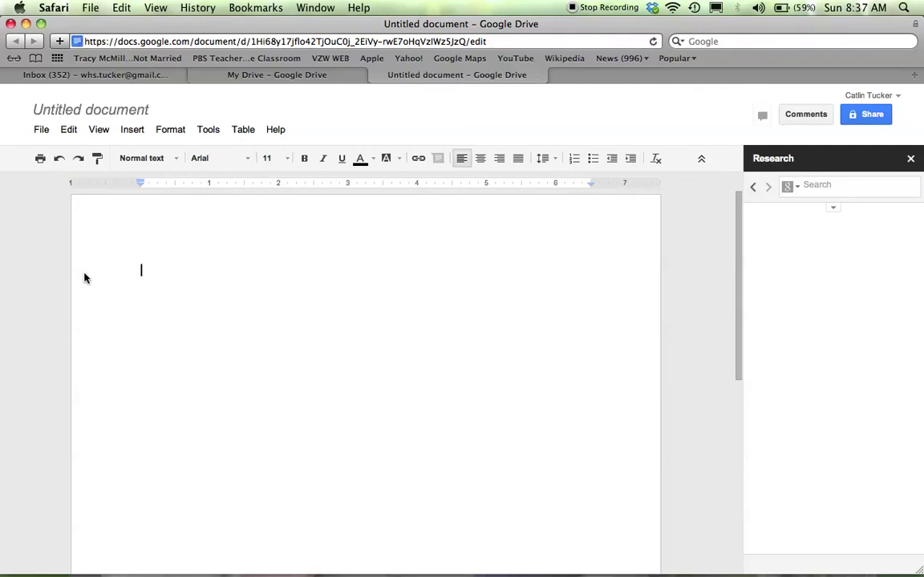
Close the Research sidebar and rename the document 'Notes for today's session - 6/23'
{"action": "left_click", "coordinate": [911, 159]}
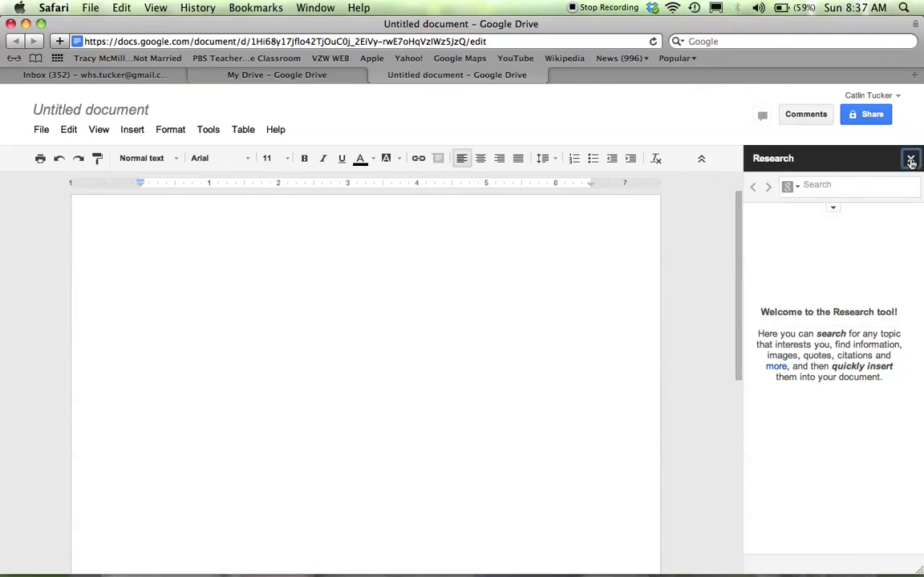
{"action": "left_click", "coordinate": [911, 159]}
{"action": "left_click", "coordinate": [140, 111]}
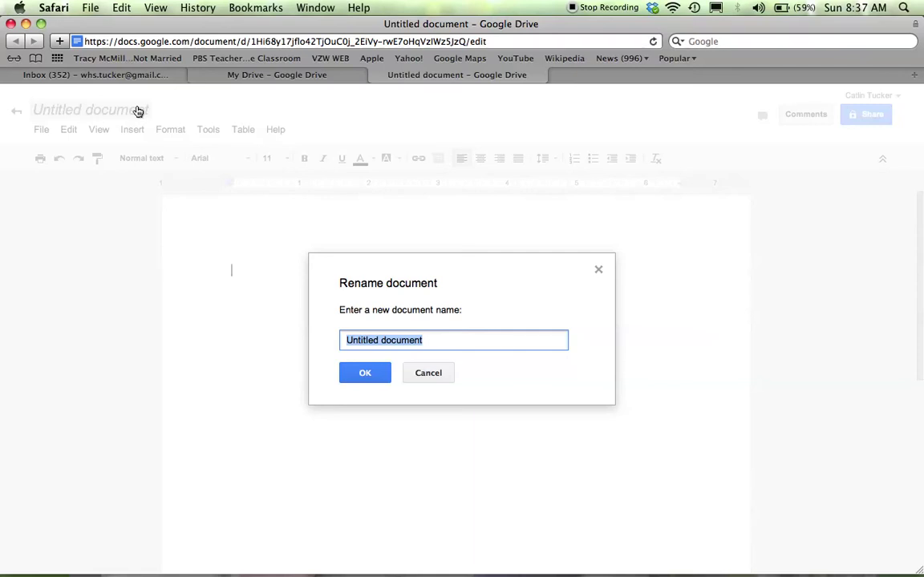
{"action": "type", "text": "Note"}
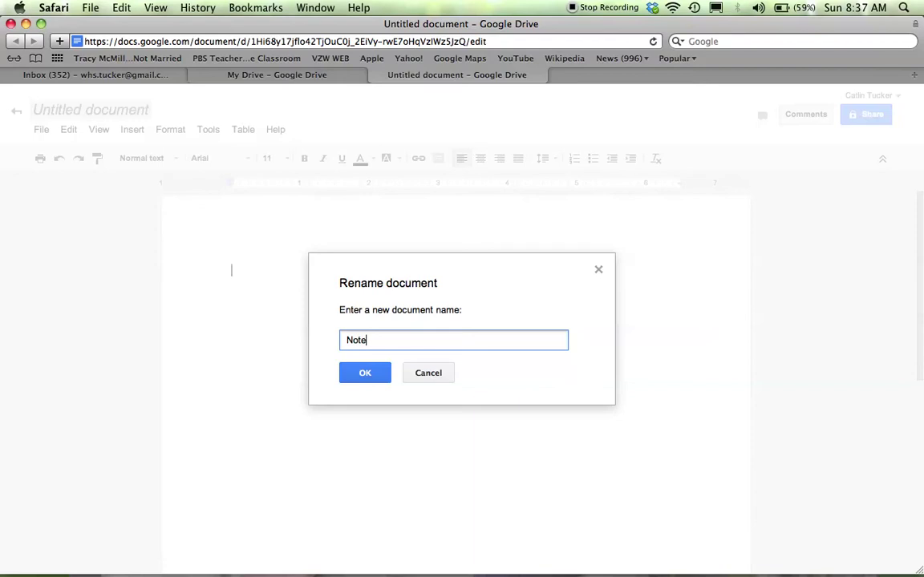
{"action": "type", "text": "s for today's session - 6/"}
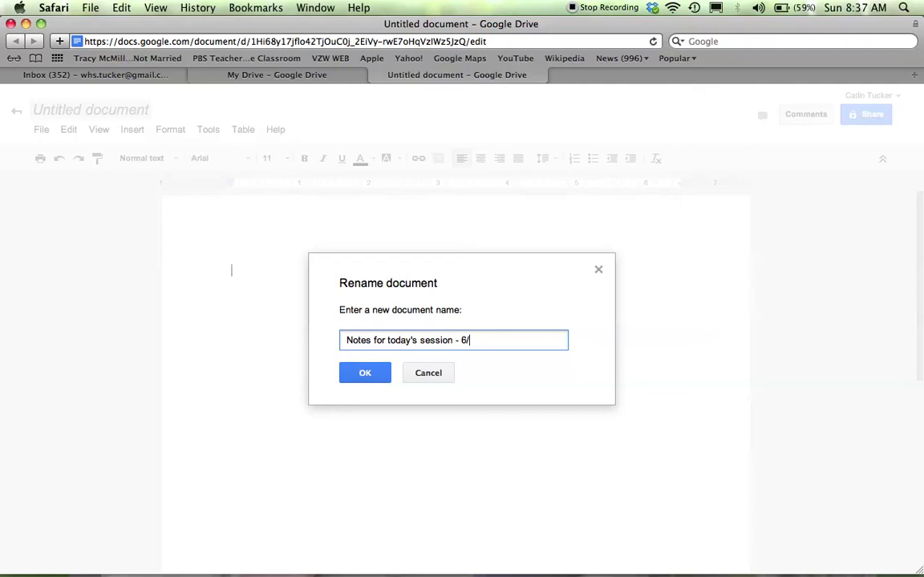
{"action": "type", "text": "23"}
{"action": "left_click", "coordinate": [370, 374]}
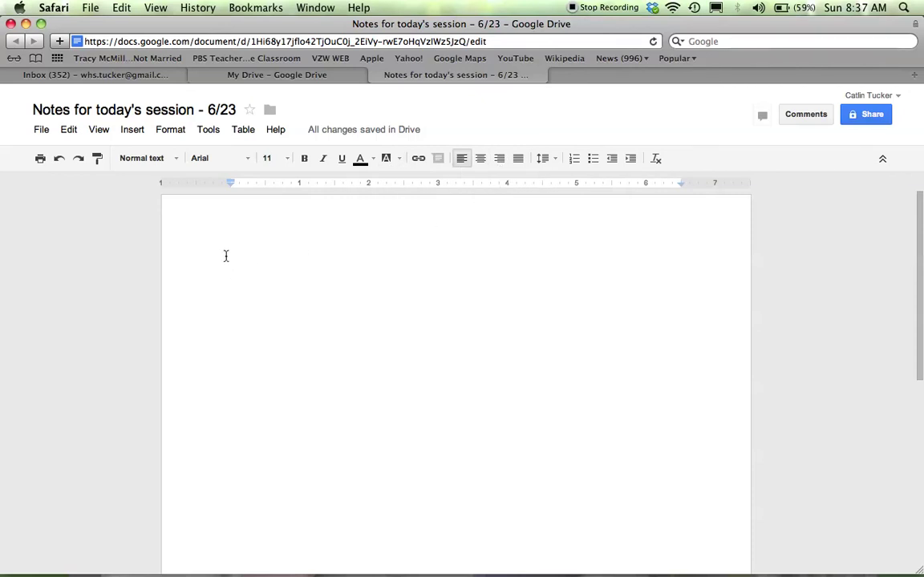
Browse the font, size and text colour menus, then bring up the sharing visibility choices
{"action": "left_click", "coordinate": [245, 158]}
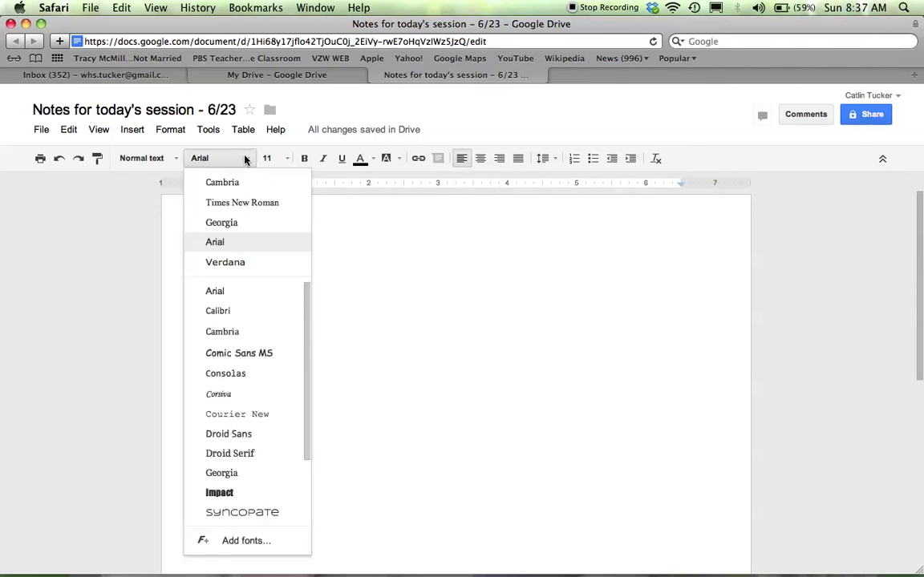
{"action": "left_click", "coordinate": [287, 158]}
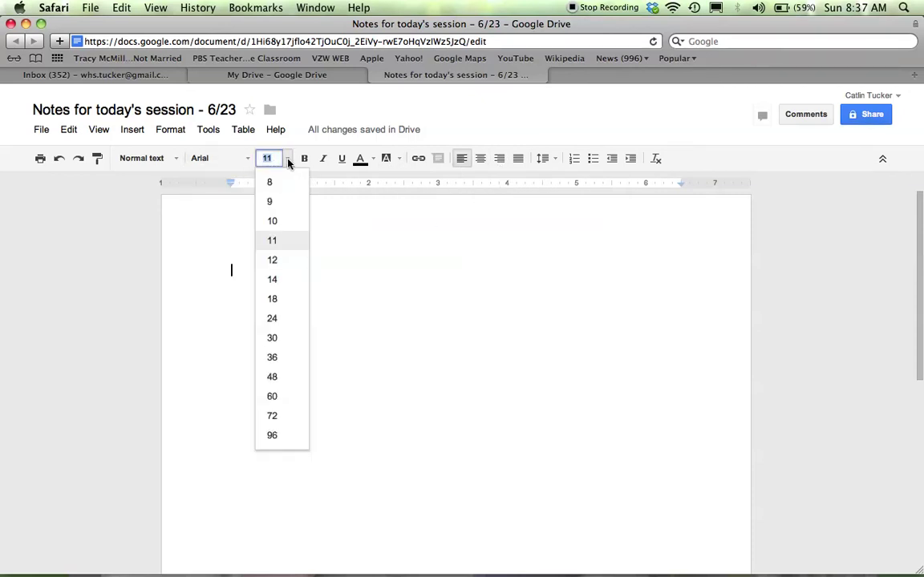
{"action": "left_click", "coordinate": [362, 160]}
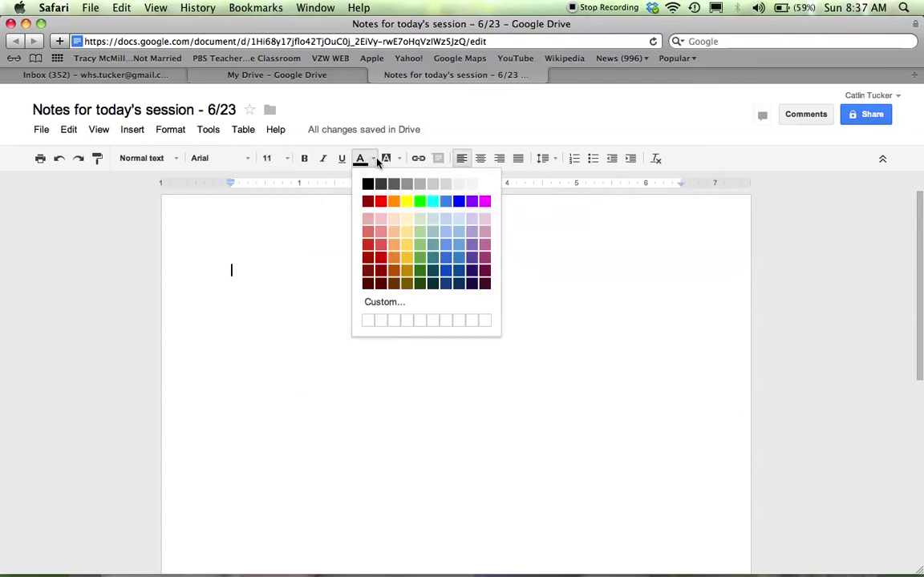
{"action": "left_click", "coordinate": [626, 321]}
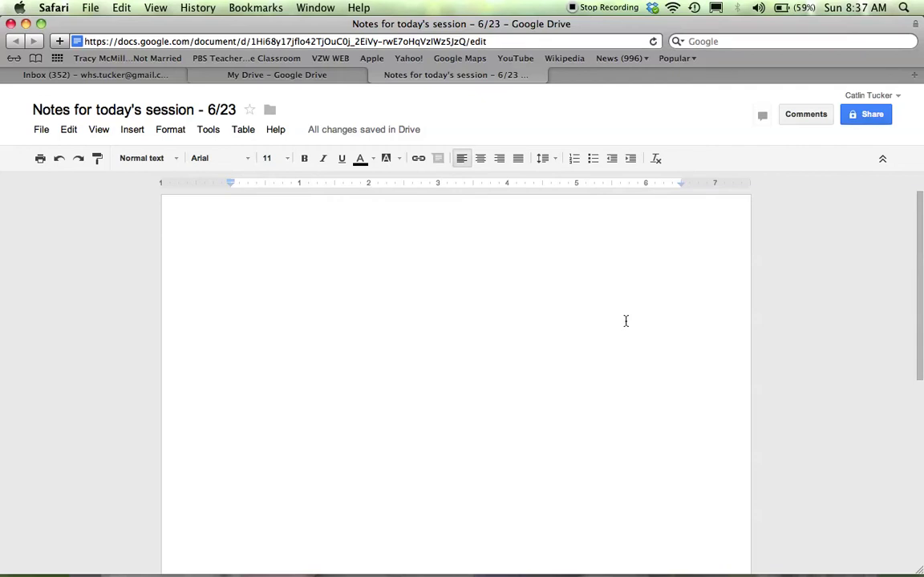
{"action": "left_click", "coordinate": [871, 115]}
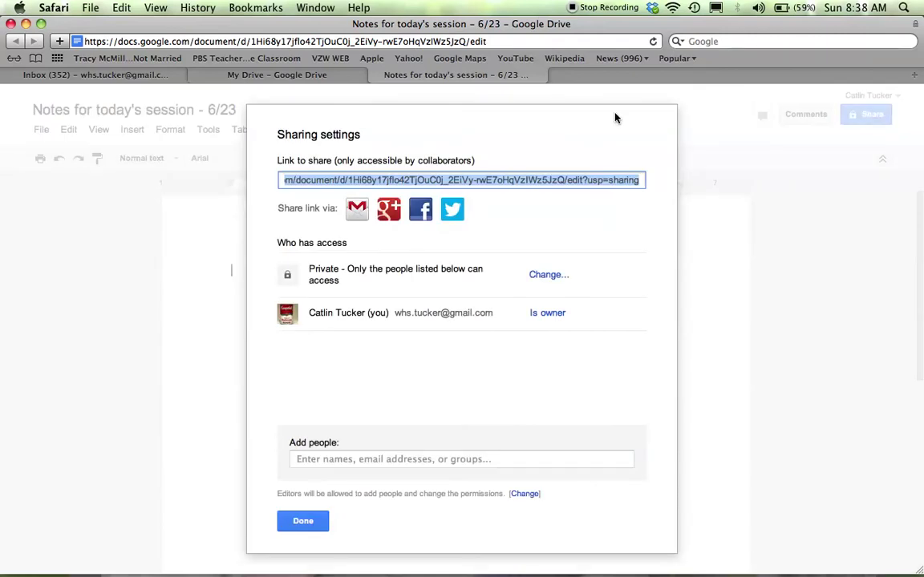
{"action": "left_click", "coordinate": [542, 276]}
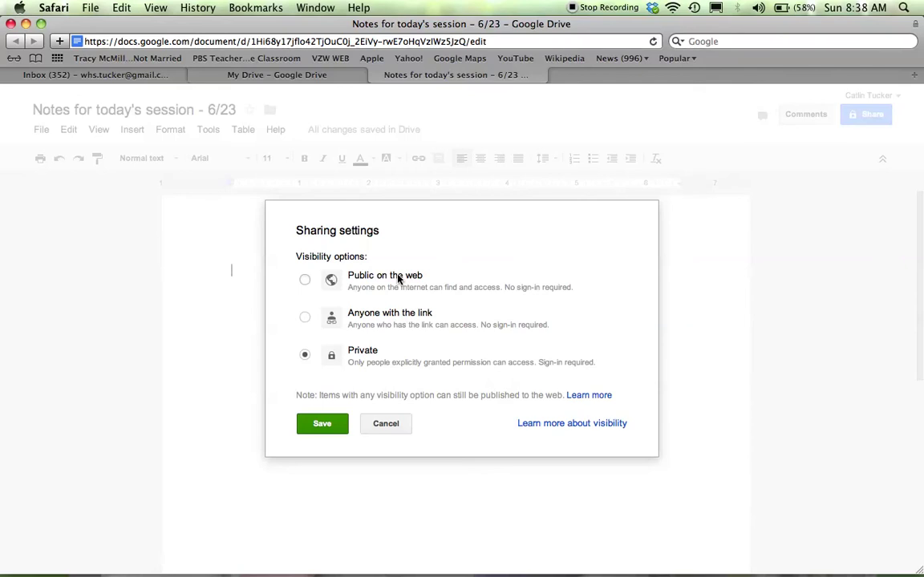
Look at the Public and link-sharing options, then save the visibility as Private
{"action": "left_click", "coordinate": [305, 280]}
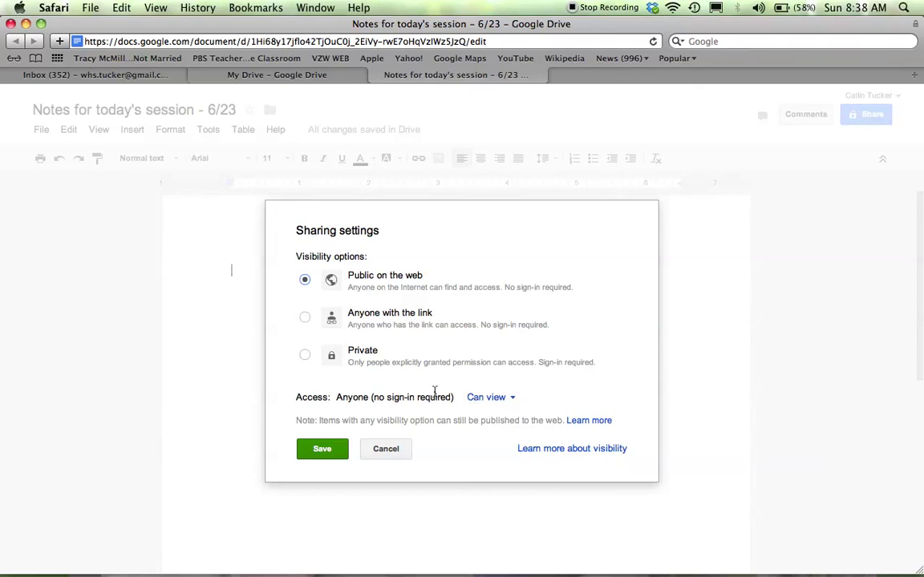
{"action": "left_click", "coordinate": [513, 399]}
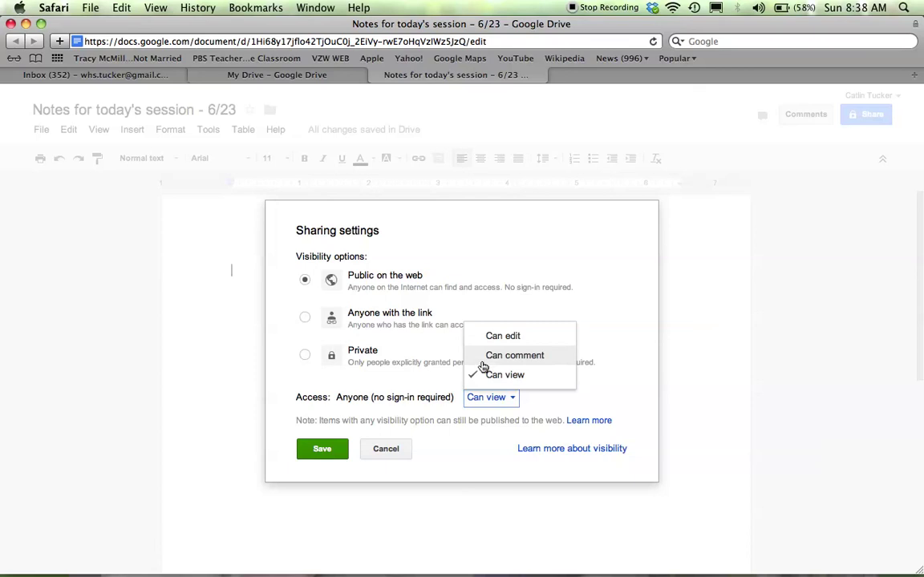
{"action": "left_click", "coordinate": [423, 344]}
{"action": "left_click", "coordinate": [305, 319]}
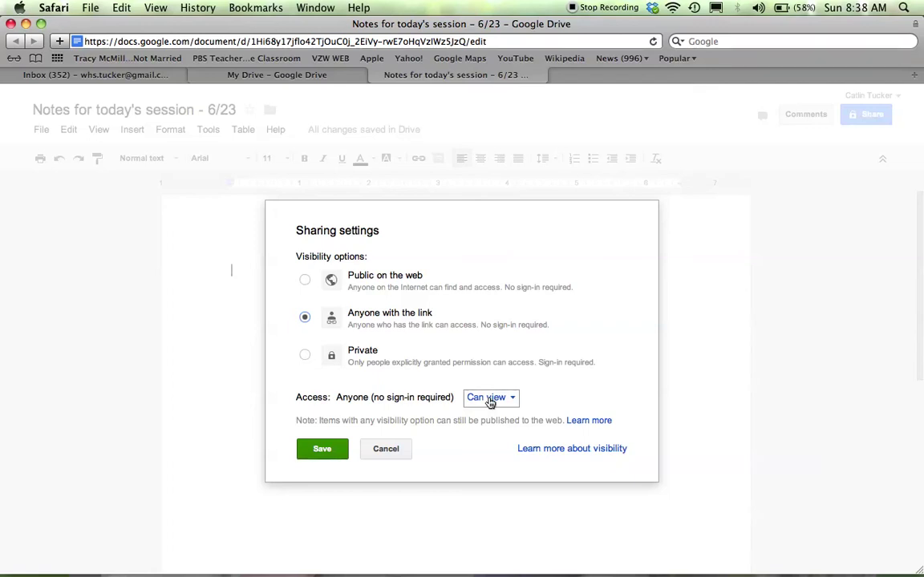
{"action": "left_click", "coordinate": [489, 400]}
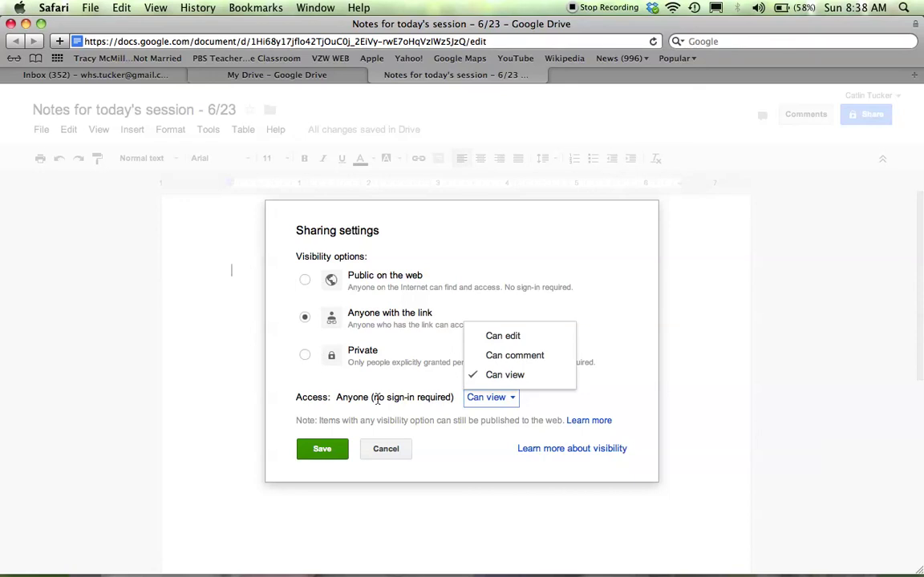
{"action": "left_click", "coordinate": [305, 355]}
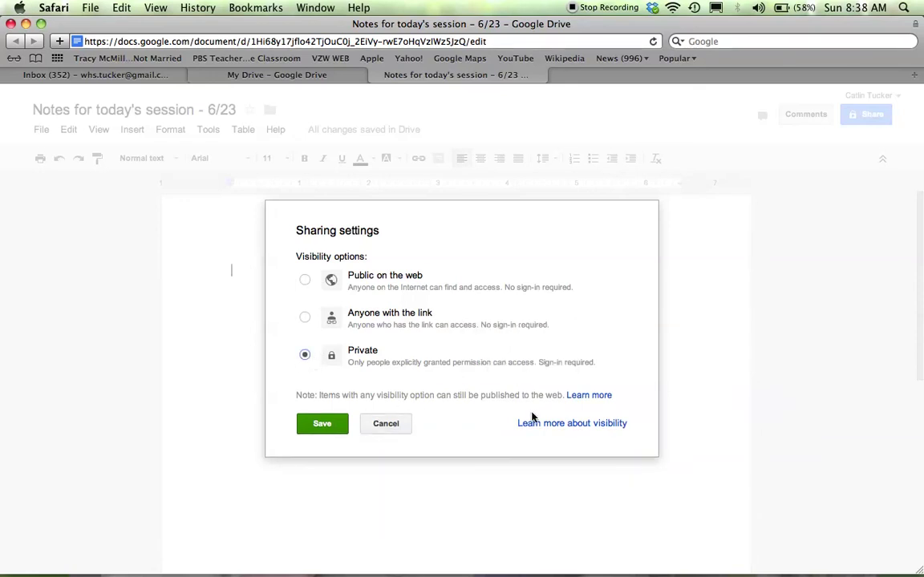
{"action": "left_click", "coordinate": [320, 424]}
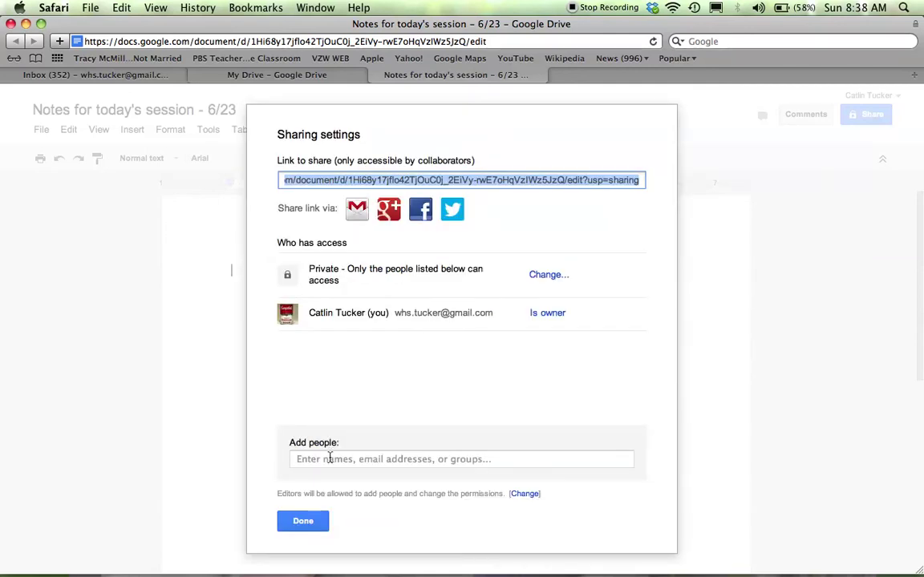
Share the document with the other account's address, picked from suggestions, and close sharing settings
{"action": "left_click", "coordinate": [328, 460]}
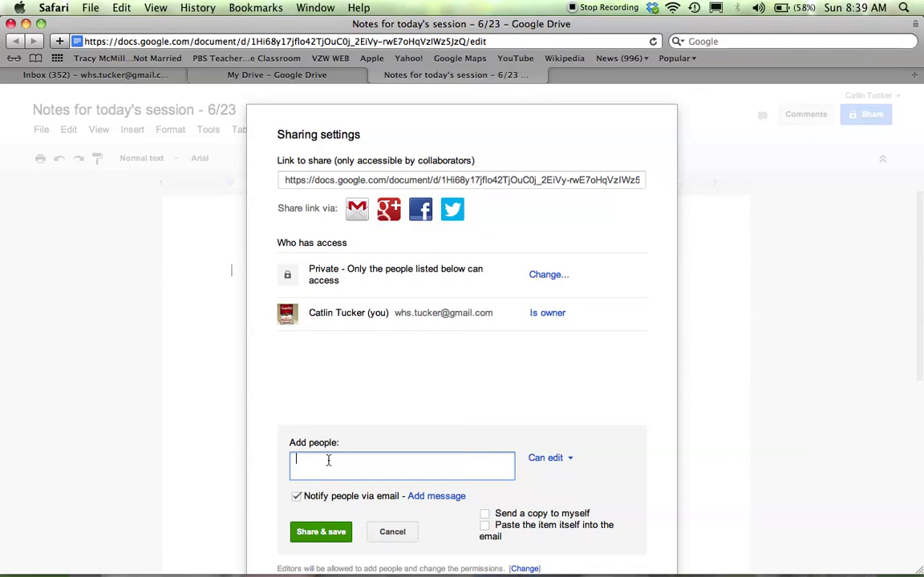
{"action": "left_click", "coordinate": [422, 496]}
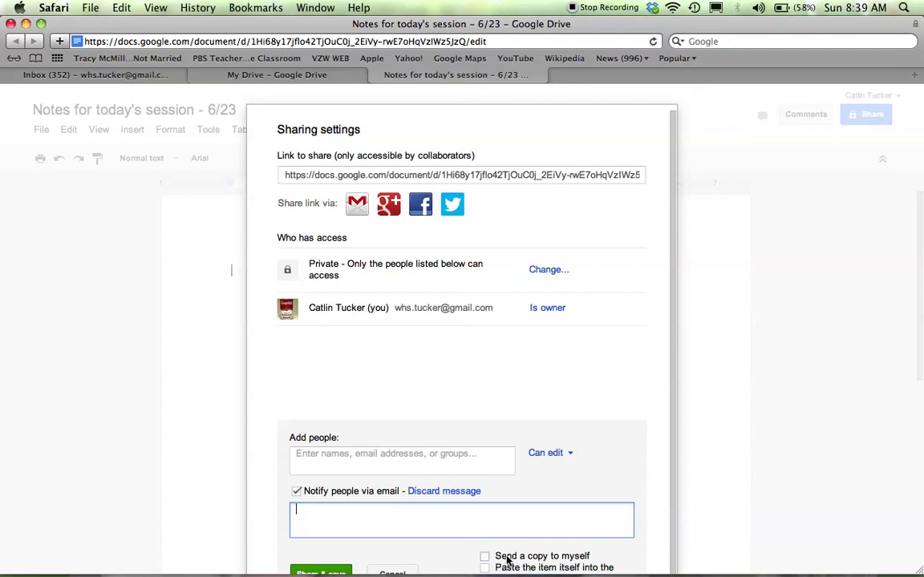
{"action": "left_click", "coordinate": [336, 569]}
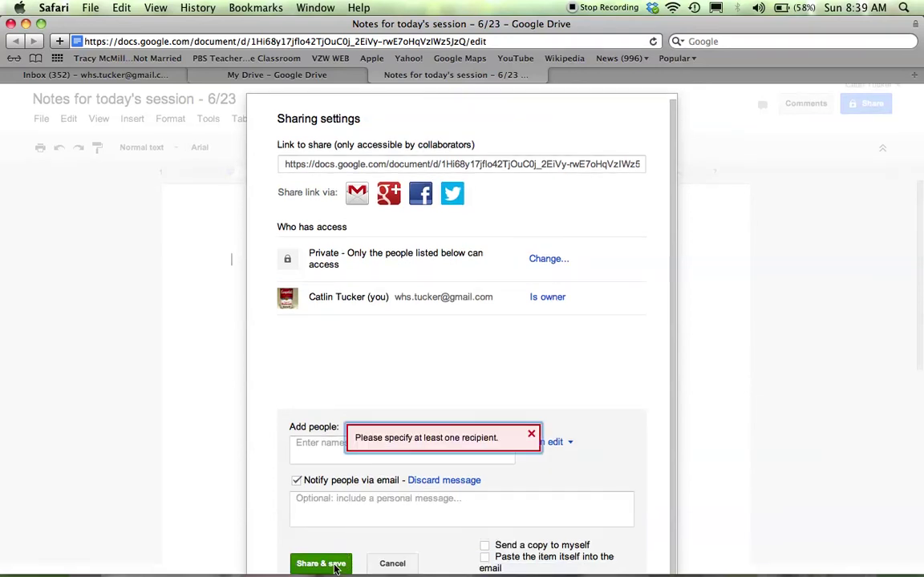
{"action": "left_click", "coordinate": [530, 435]}
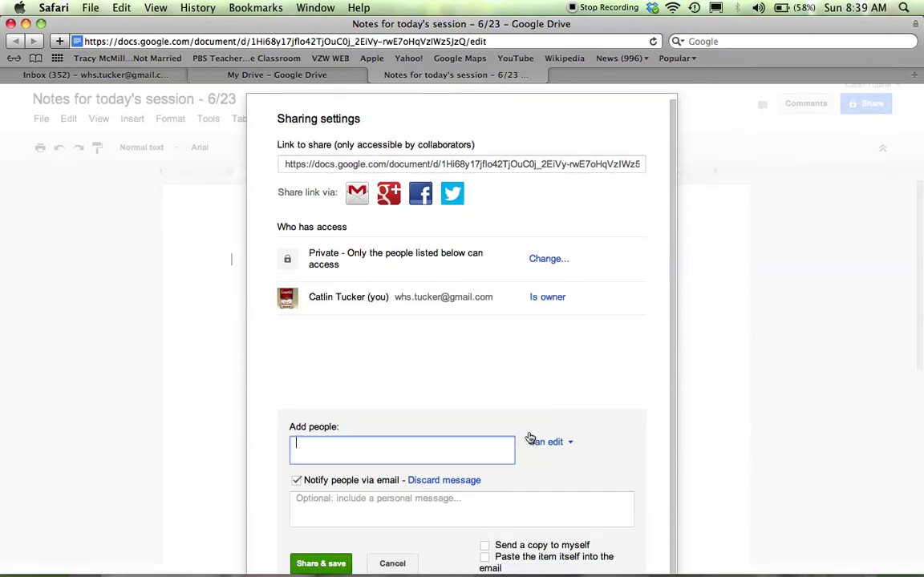
{"action": "type", "text": "catlinr"}
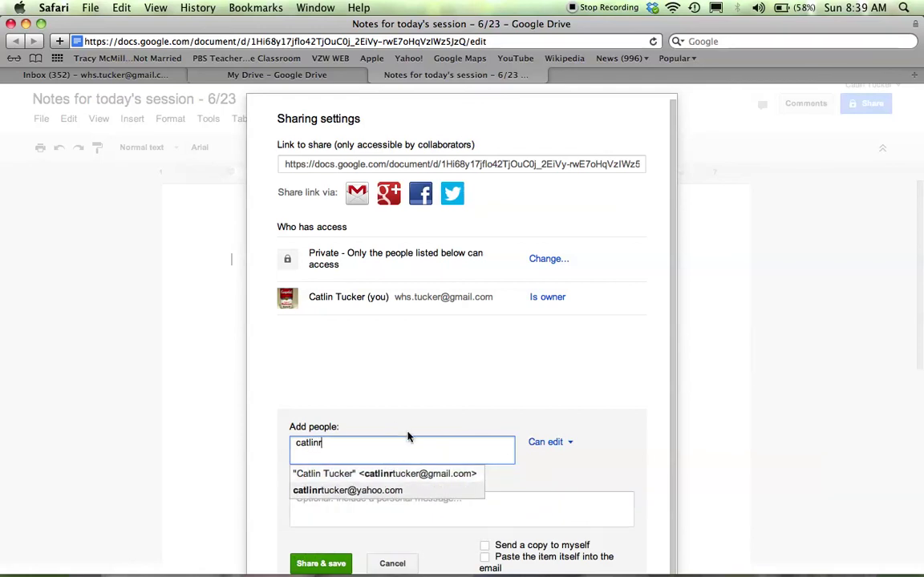
{"action": "left_click", "coordinate": [426, 476]}
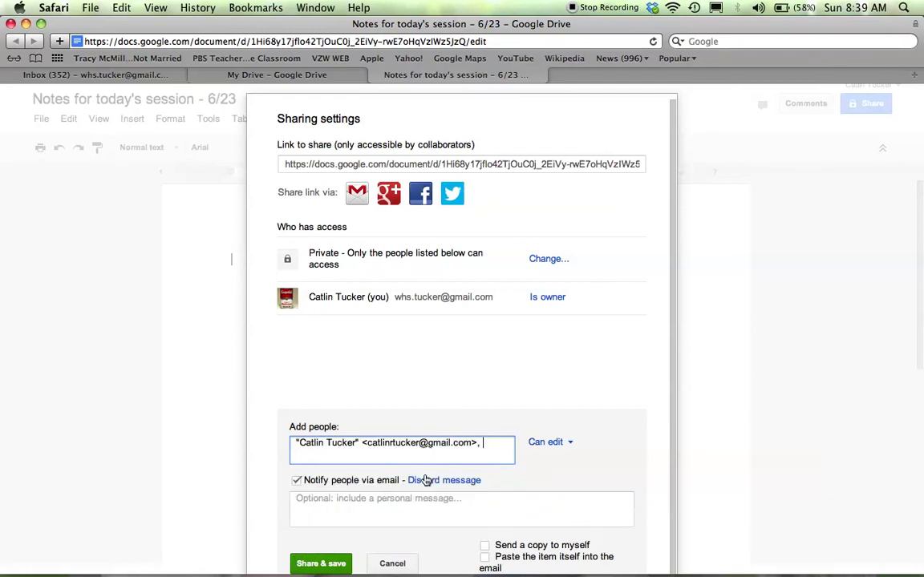
{"action": "left_click", "coordinate": [311, 566]}
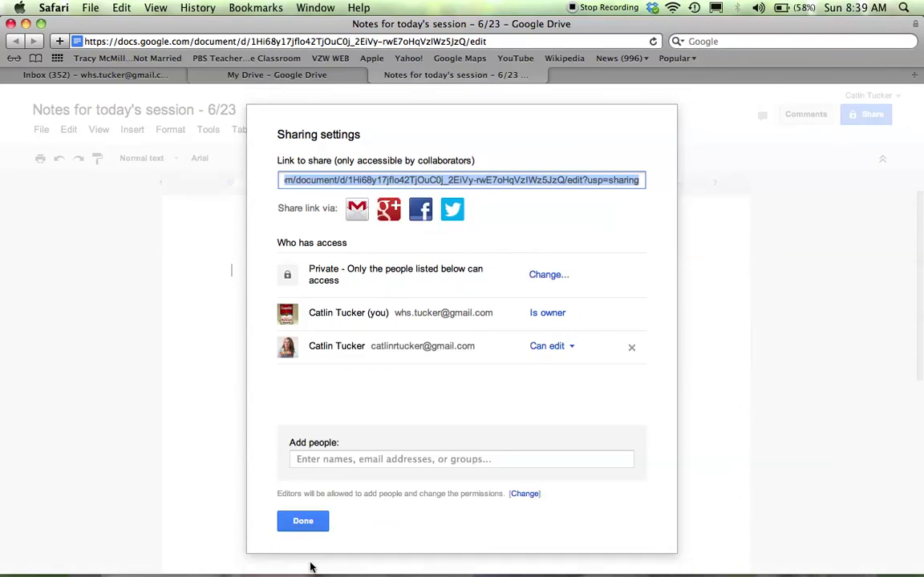
{"action": "left_click", "coordinate": [303, 521]}
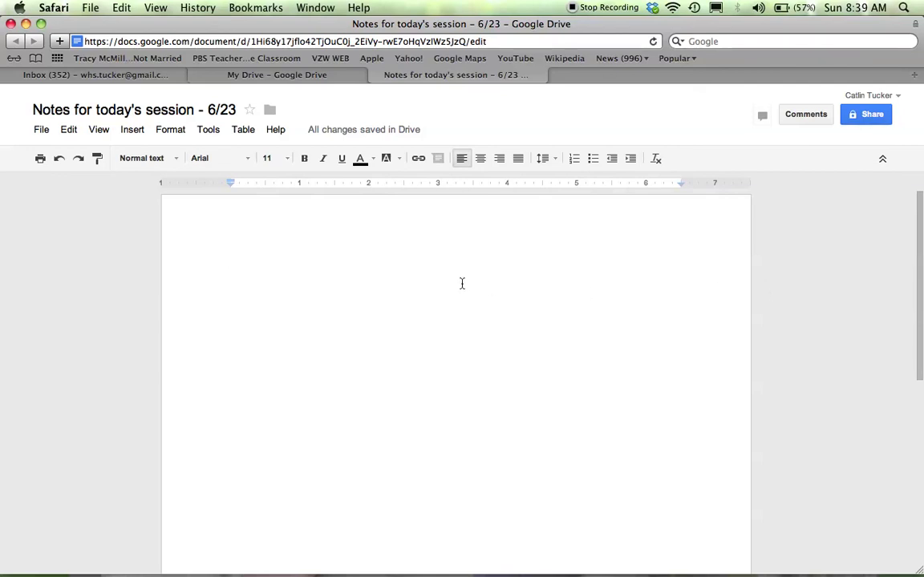
Type 'Today's session' on the page and select the word 'session'
{"action": "type", "text": "Today's"}
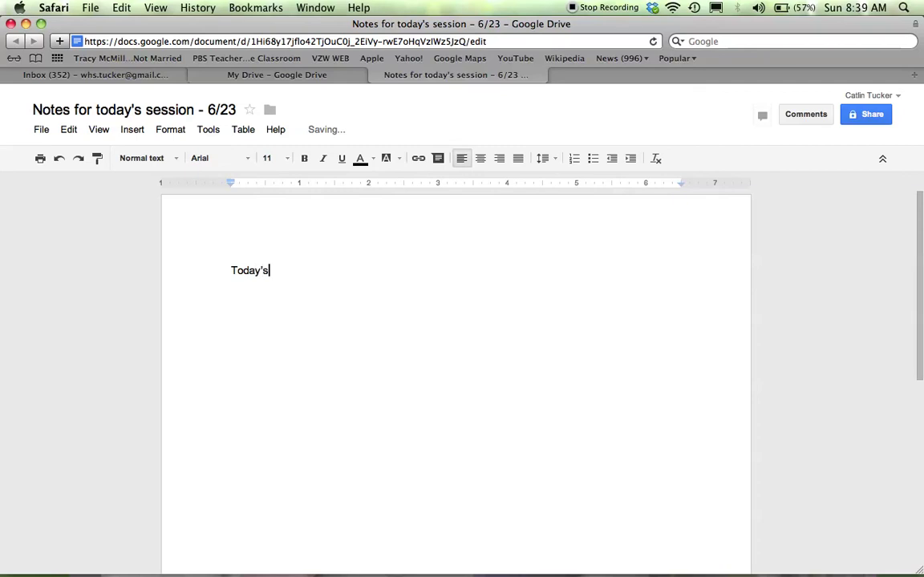
{"action": "type", "text": " session"}
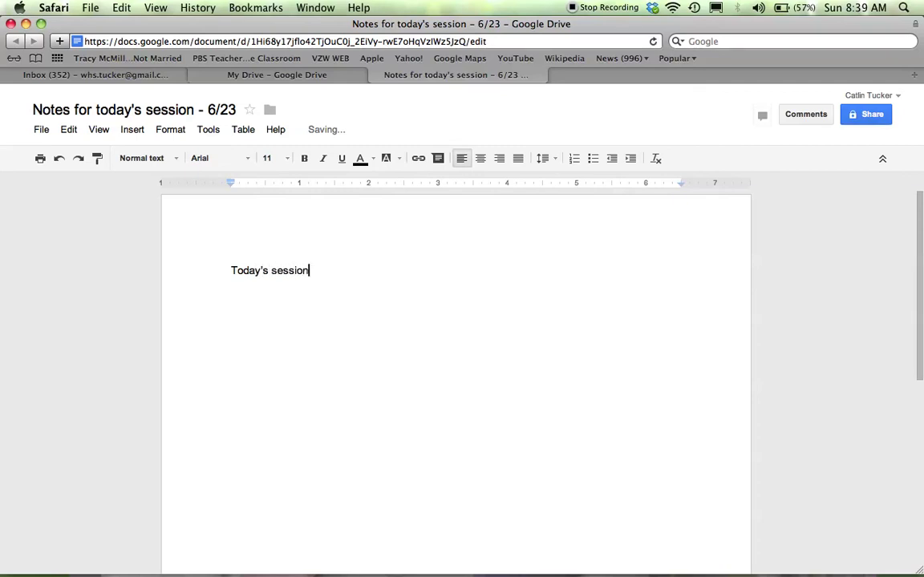
{"action": "left_click_drag", "start_coordinate": [312, 270], "coordinate": [270, 270]}
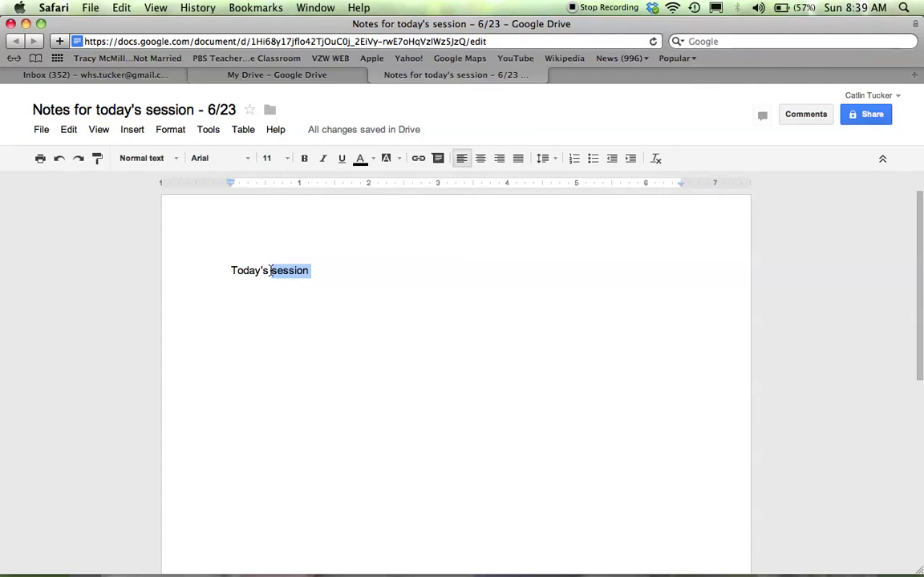
Attach the comment 'Share your ideas!' to the word 'session' and open the comment card
{"action": "left_click", "coordinate": [135, 133]}
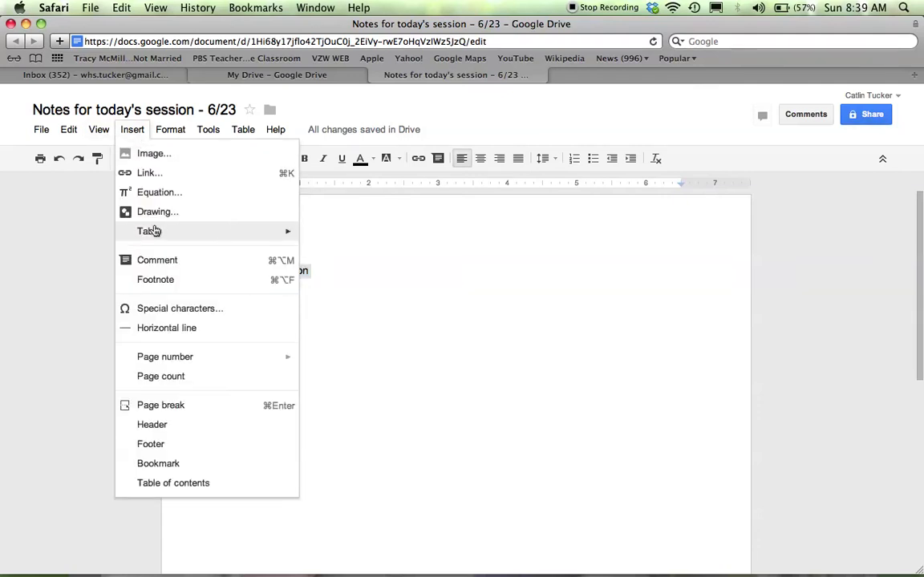
{"action": "left_click", "coordinate": [157, 261]}
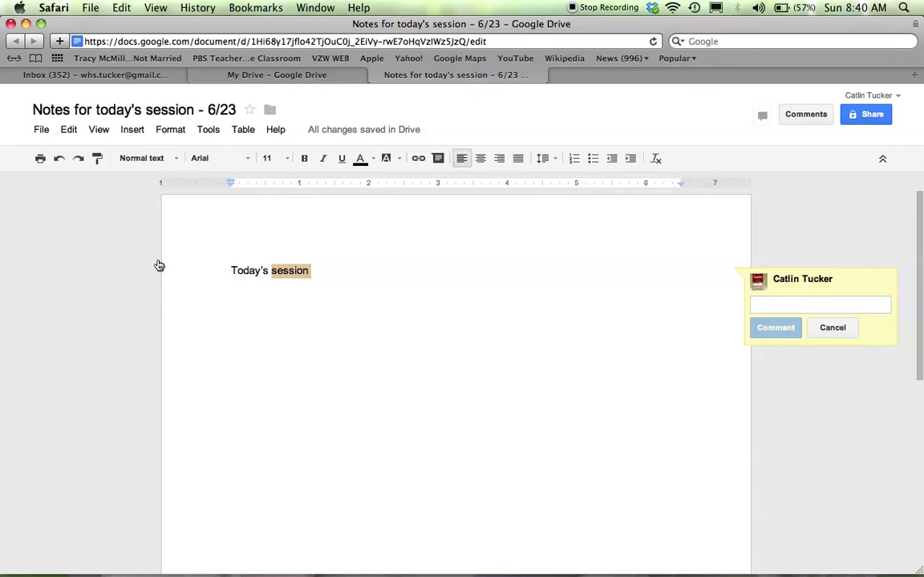
{"action": "type", "text": "Share your"}
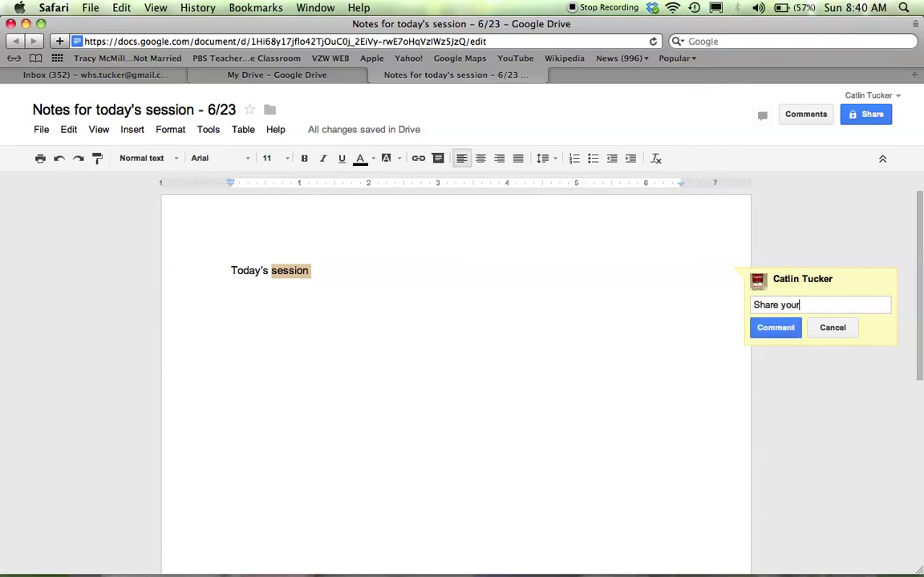
{"action": "type", "text": " ideas!"}
{"action": "left_click", "coordinate": [790, 332]}
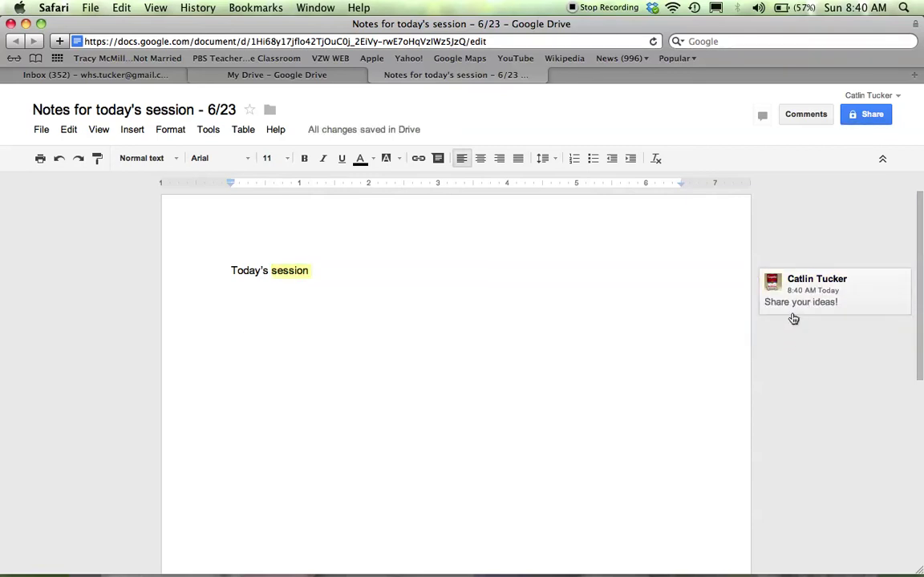
{"action": "left_click", "coordinate": [793, 312]}
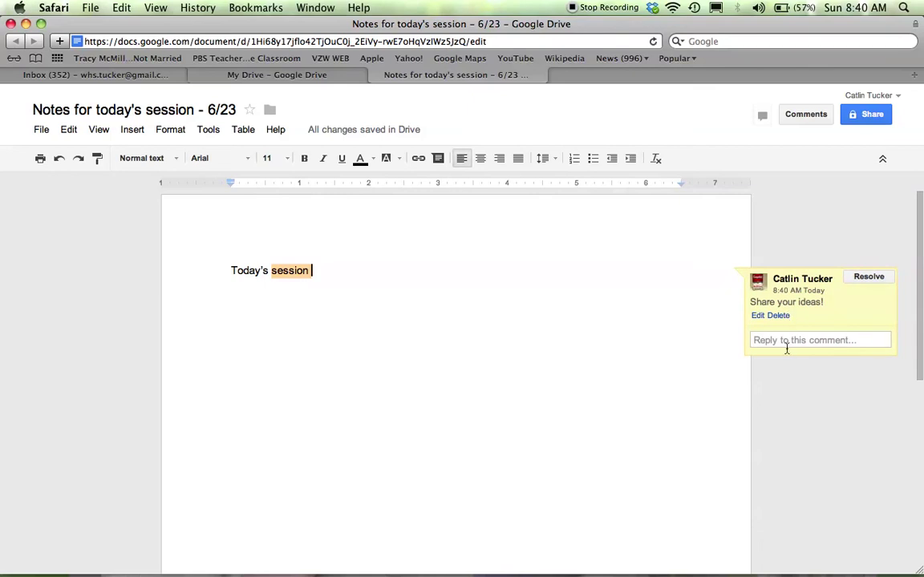